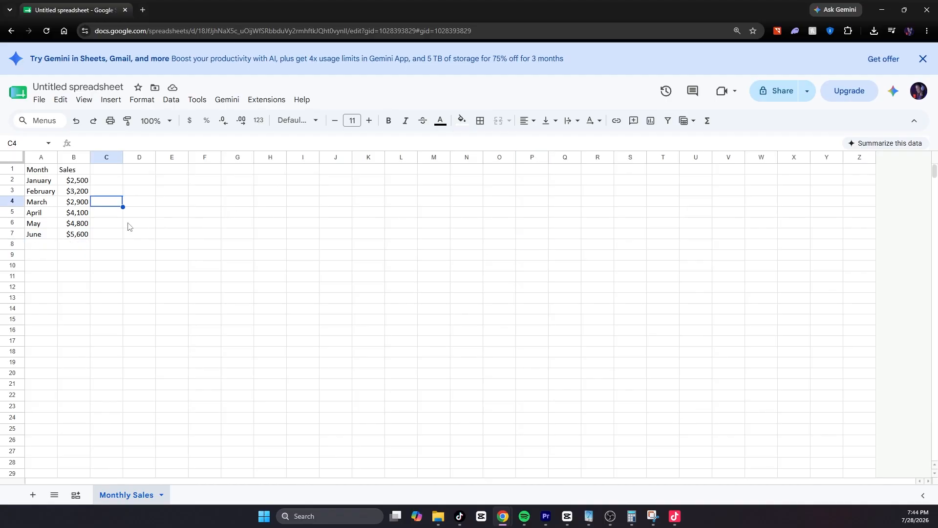
Step: Insert a chart from the Month and Sales data in A1:B7
left_click(51, 171)
left_click(77, 171)
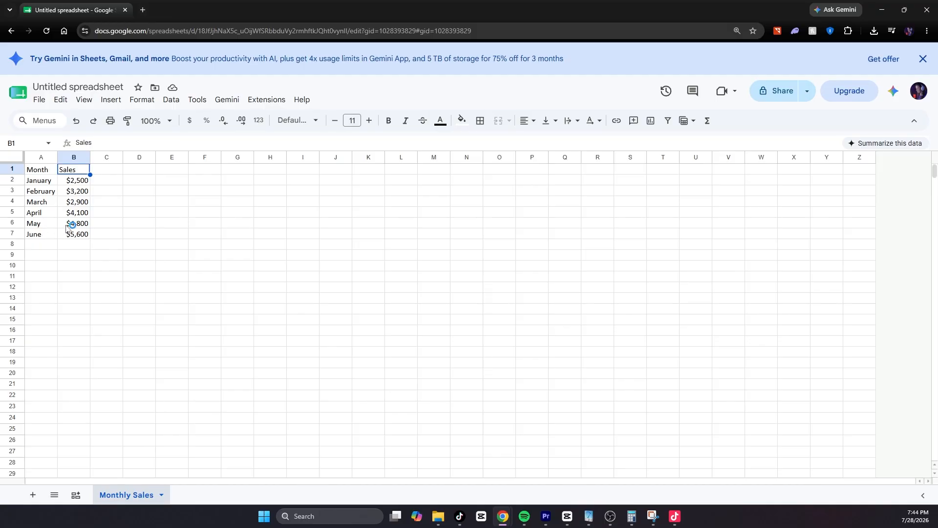
left_click(126, 191)
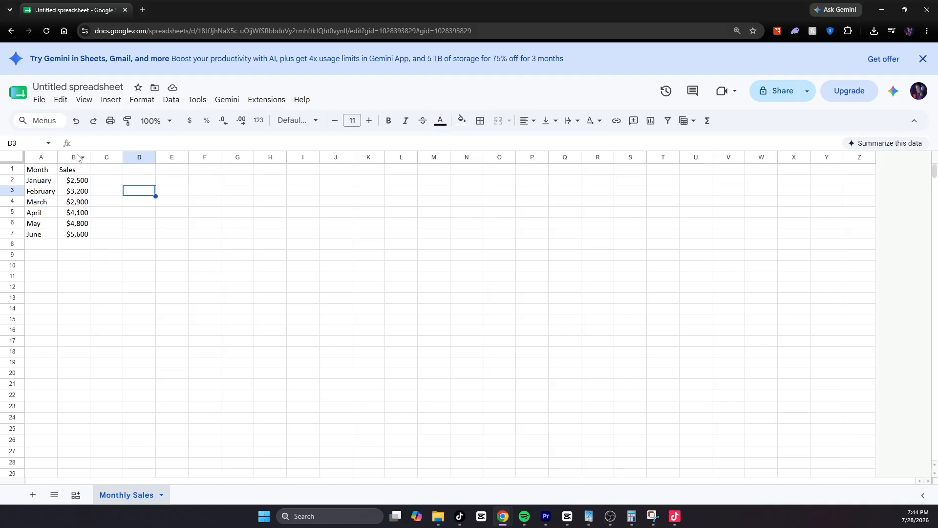
left_click_drag(48, 171, 78, 235)
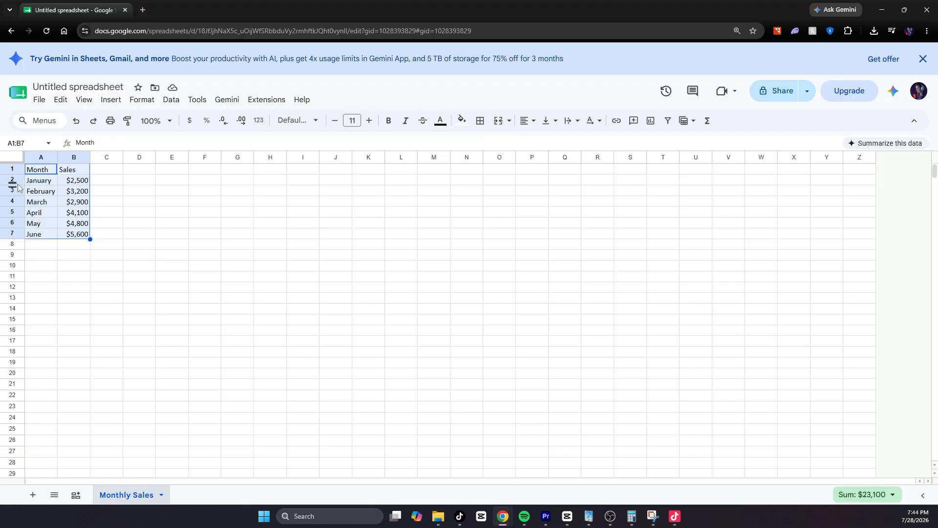
left_click(110, 101)
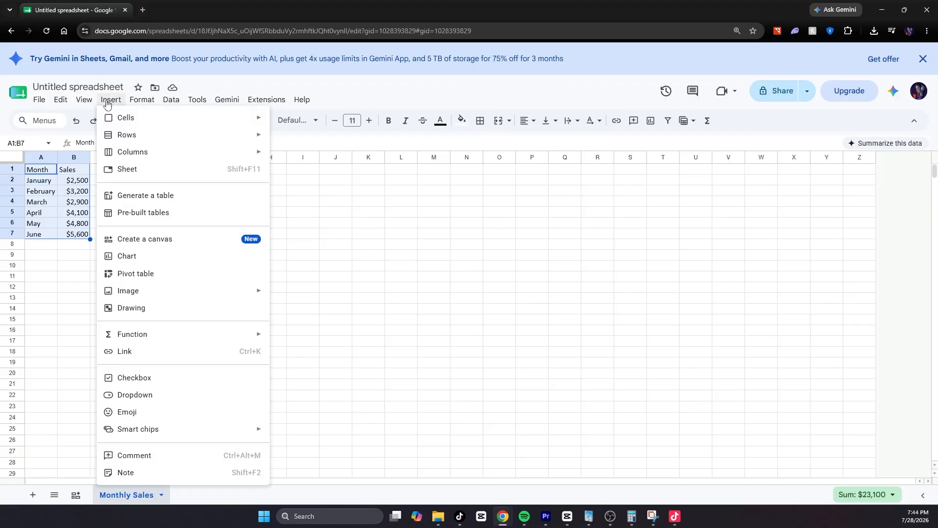
left_click(153, 256)
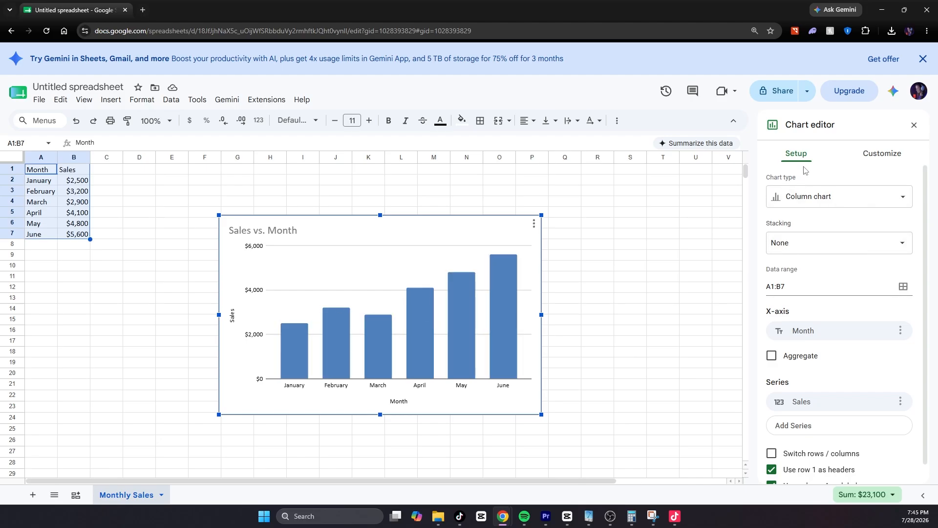
Step: Browse the available chart types for the sales chart, including the column, line, bar, pie and scatter options
left_click(836, 203)
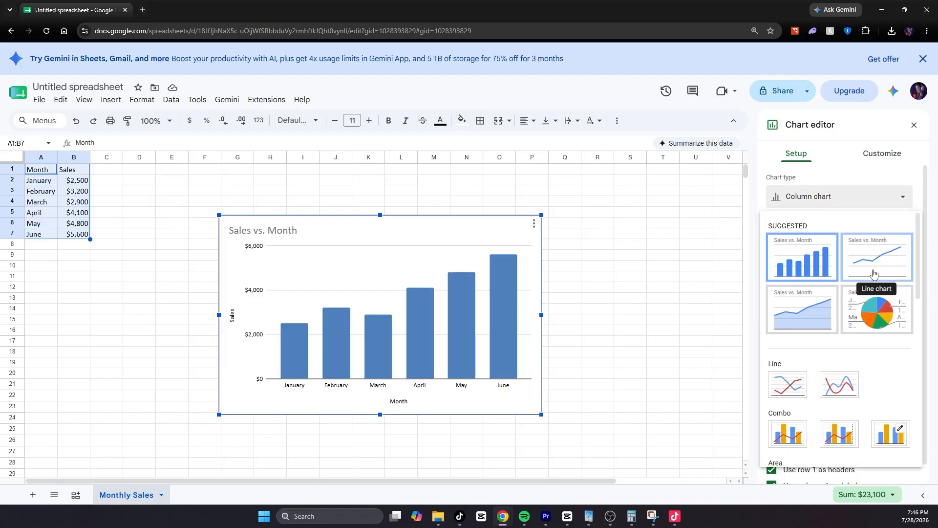
scroll(802, 313, "down", 5)
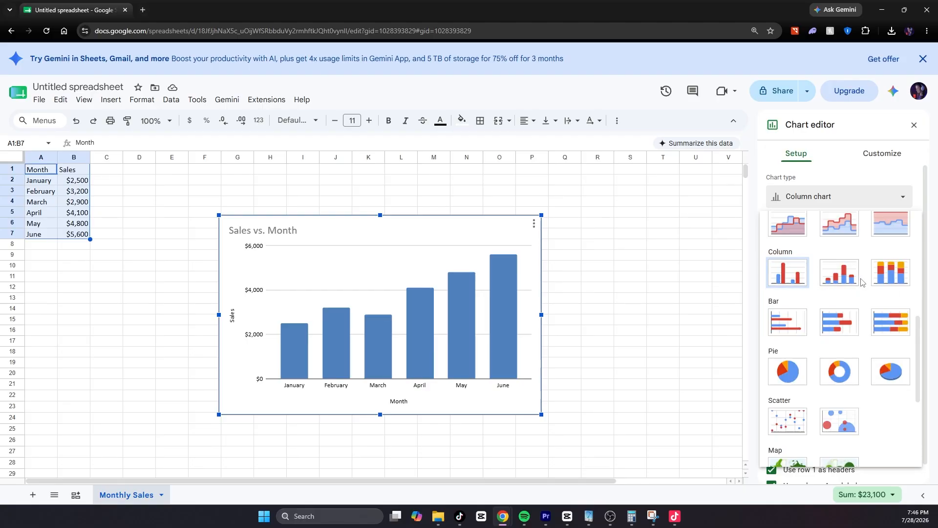
scroll(841, 283, "up", 4)
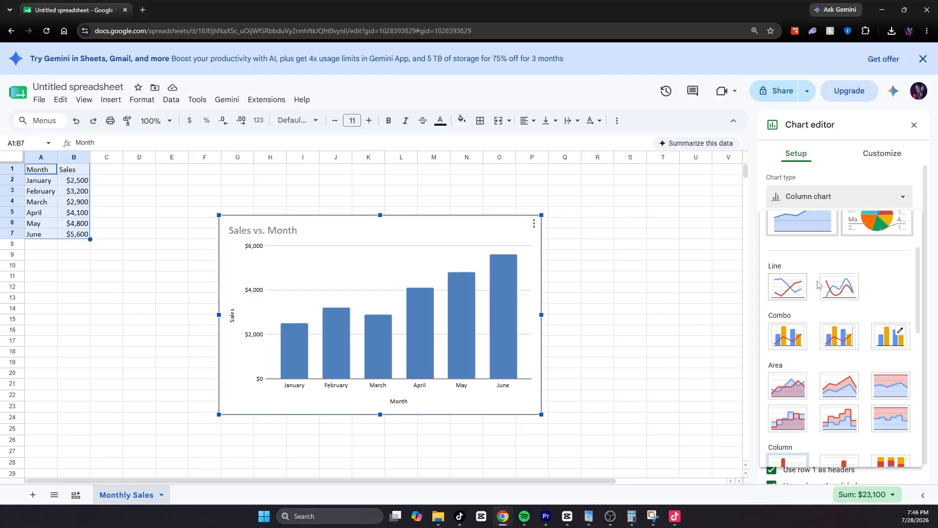
scroll(819, 284, "down", 6)
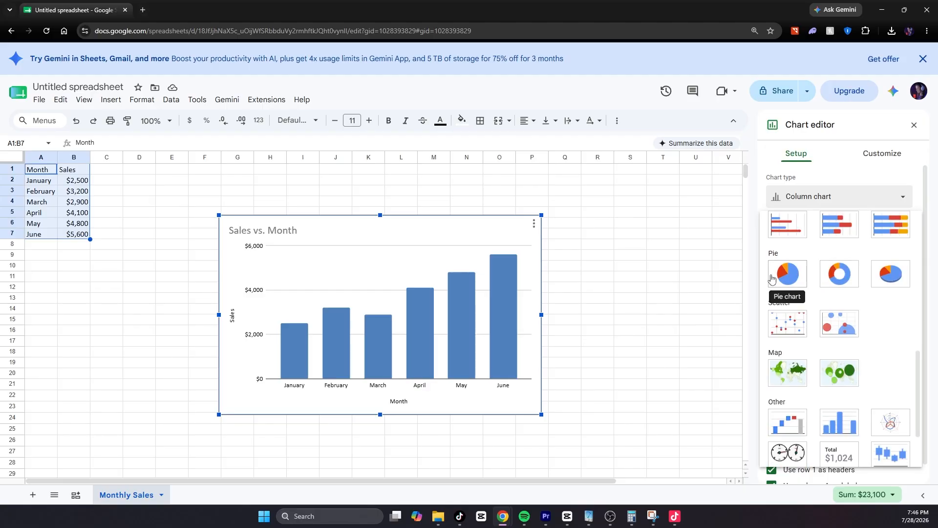
scroll(782, 308, "up", 2)
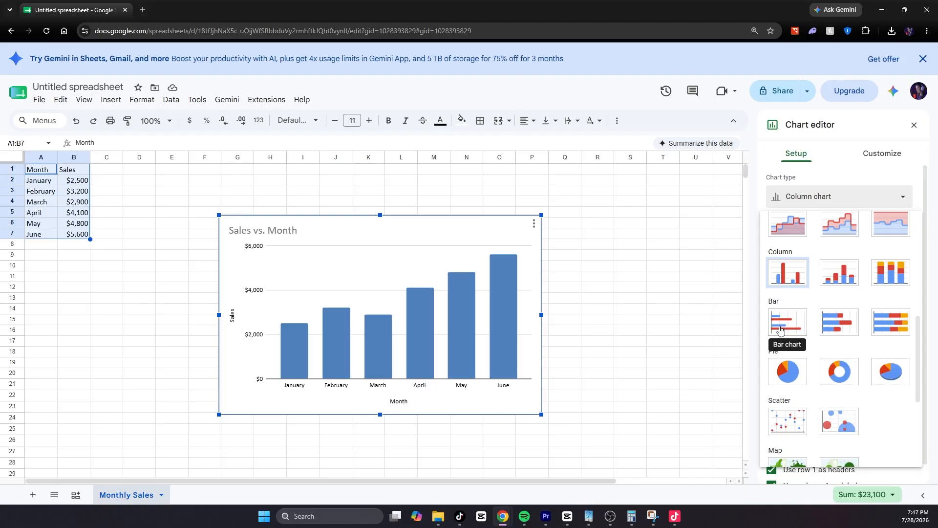
scroll(783, 243, "down", 3)
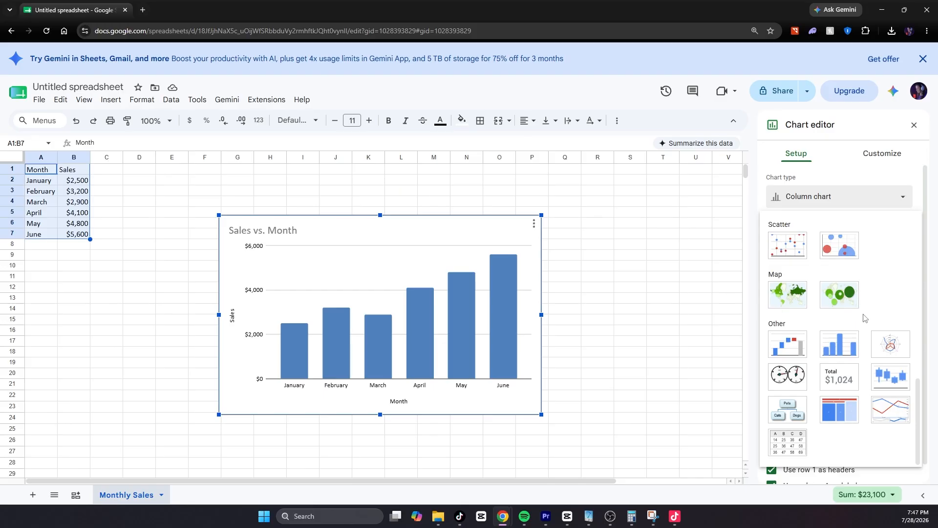
scroll(783, 243, "up", 3)
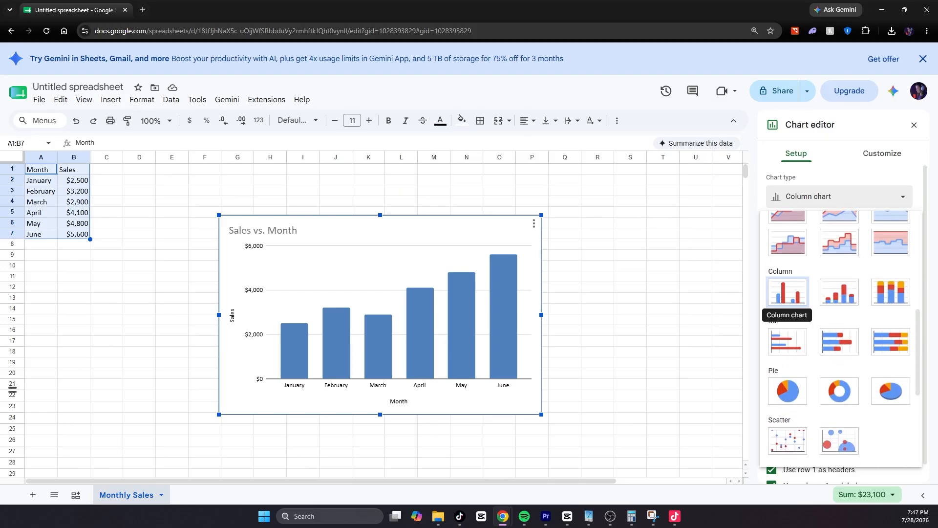
Step: Change the chart title text to "Sales By Month"
left_click(884, 155)
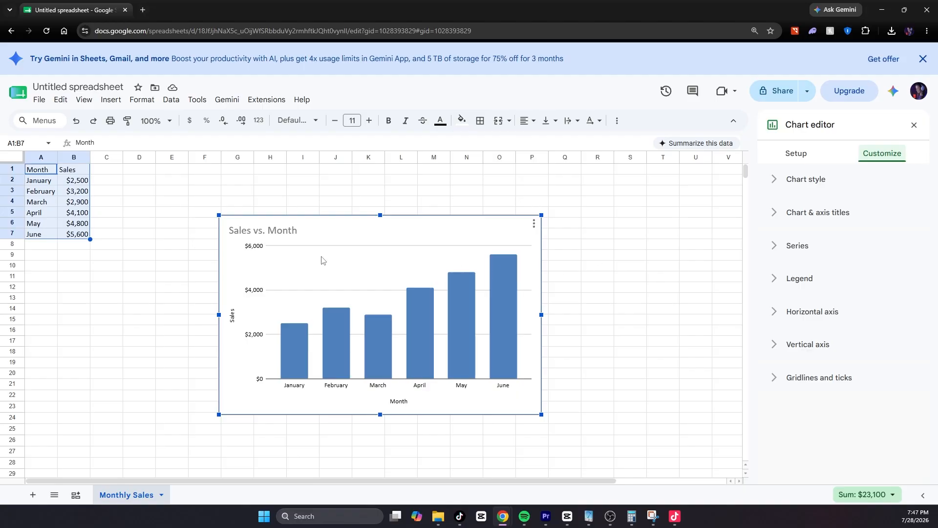
left_click(778, 218)
scroll(831, 234, "down", 1)
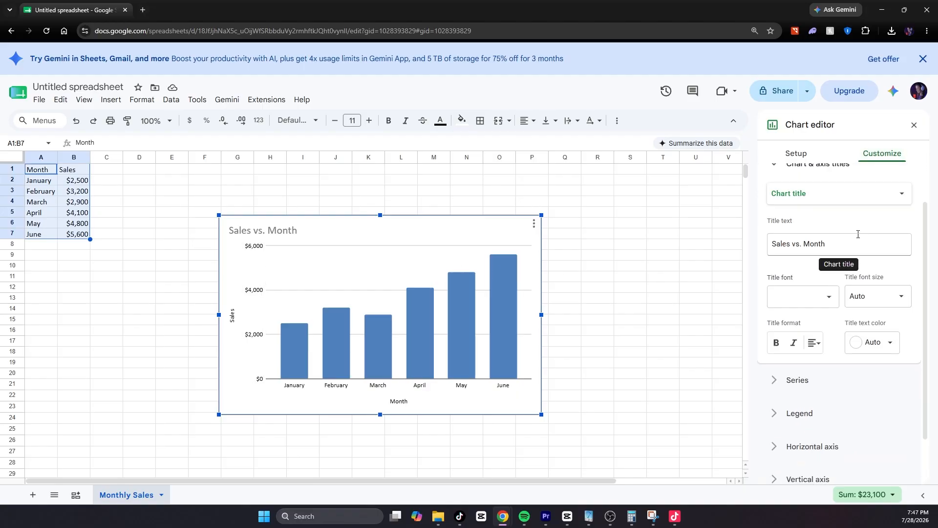
left_click(855, 244)
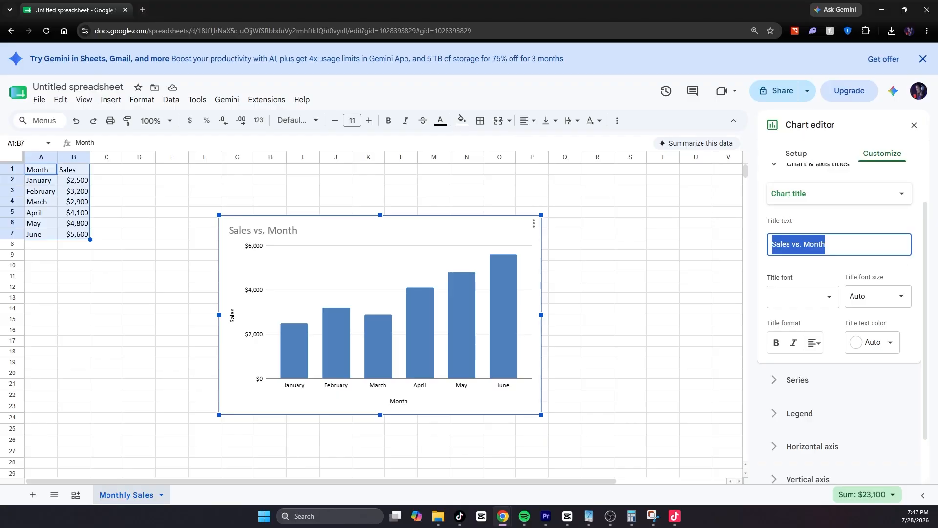
key("BackSpace")
type("Sales ")
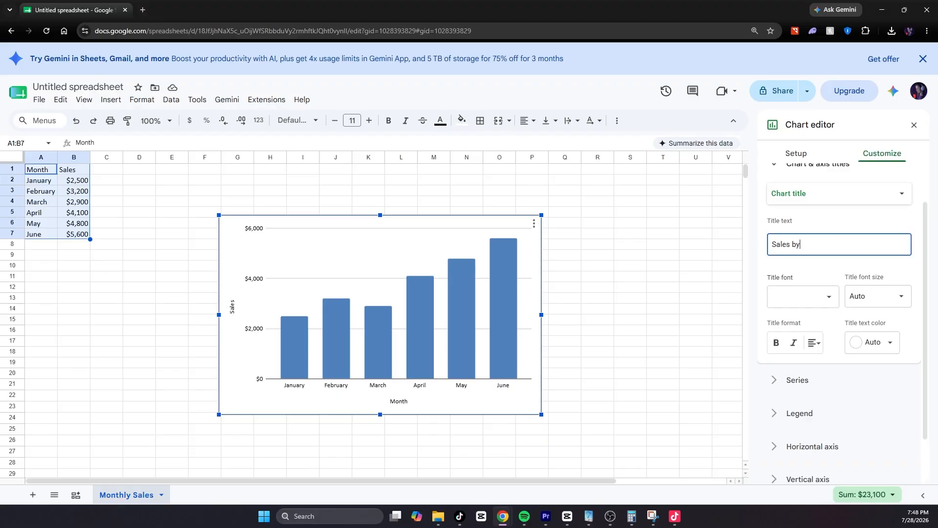
type("b")
key("BackSpace")
type("By Month")
Step: Format the chart title with a serif font, centred alignment and magenta text
left_click(829, 297)
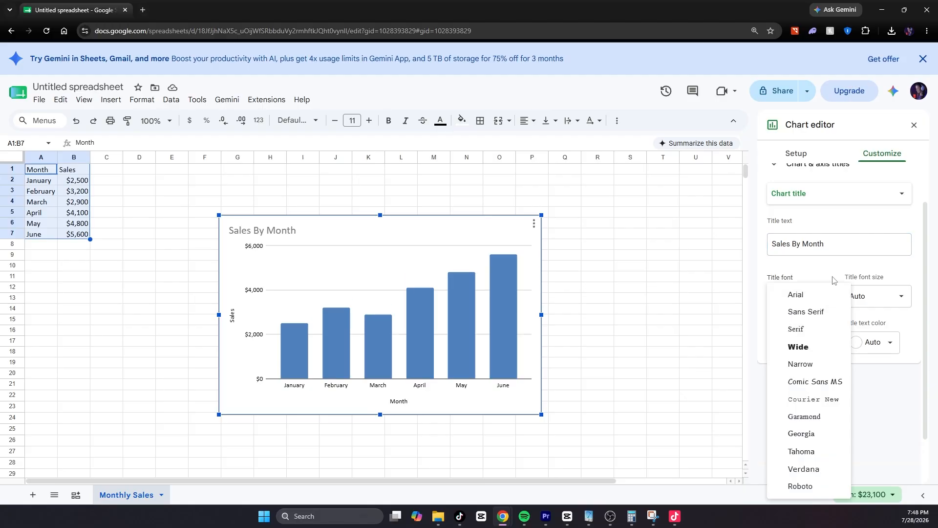
left_click(830, 298)
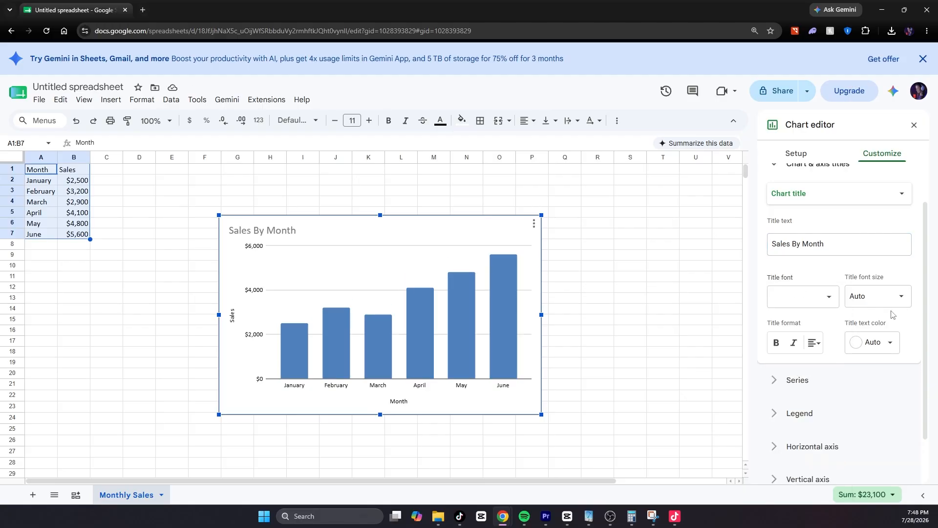
left_click(834, 297)
left_click(835, 294)
left_click(890, 343)
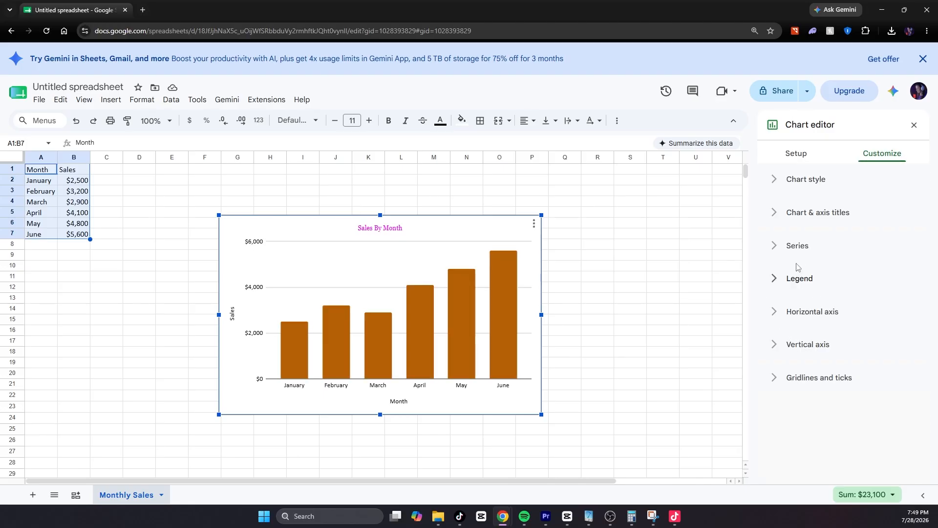
Step: Format the Sales series with bright green columns and a thicker dashed light-orange outline
left_click(771, 247)
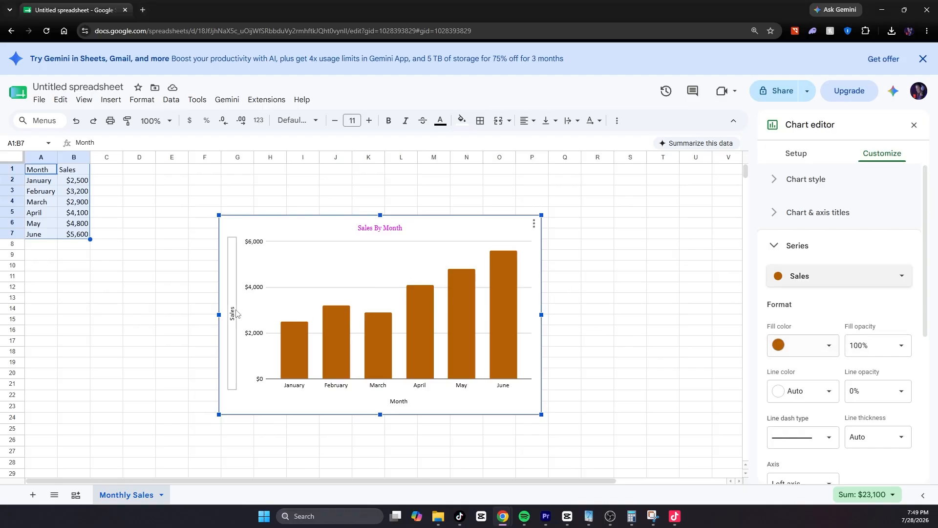
scroll(833, 356, "down", 2)
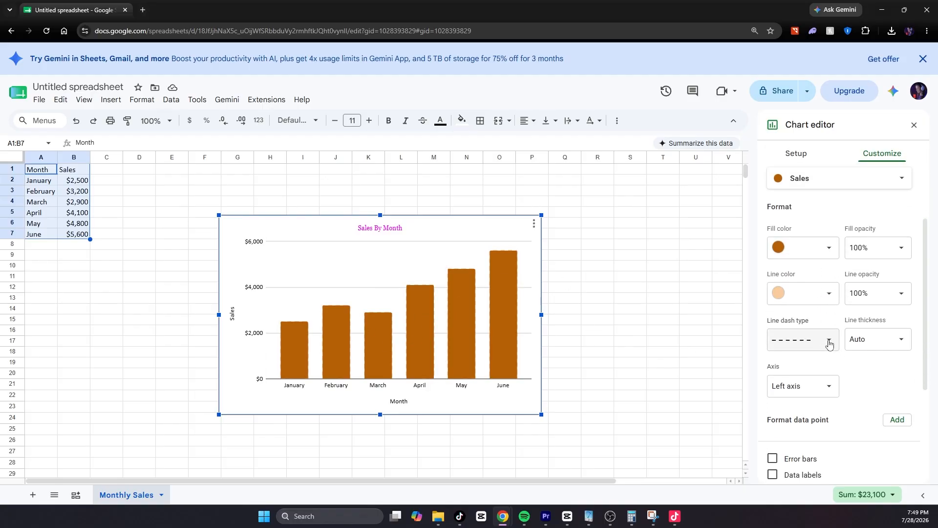
left_click(829, 343)
left_click(823, 355)
left_click(902, 339)
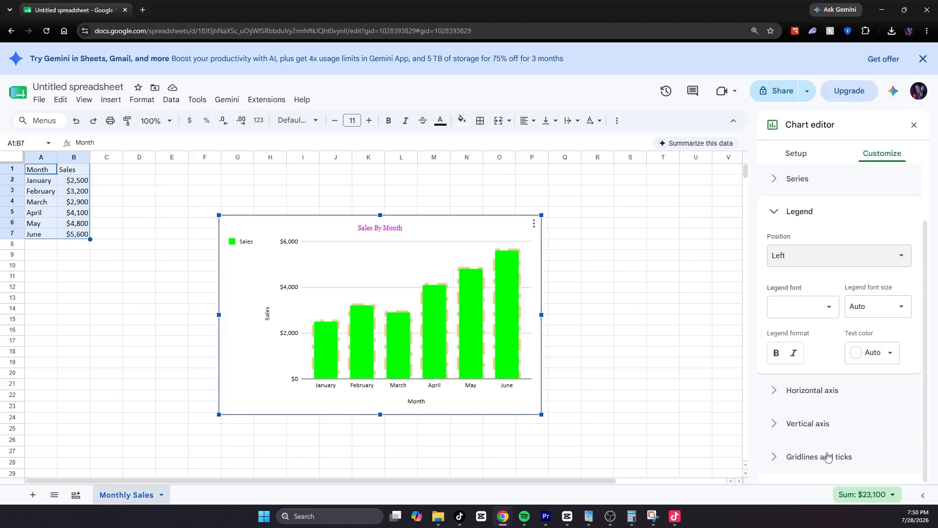
Step: Set the horizontal axis labels to the Wide font with a 60° slant, and review the vertical axis options
left_click(797, 394)
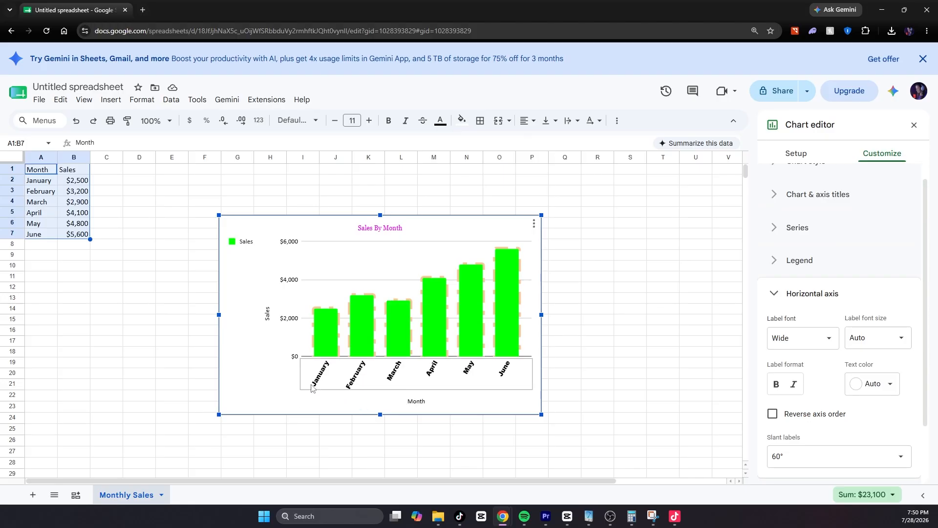
scroll(778, 406, "down", 2)
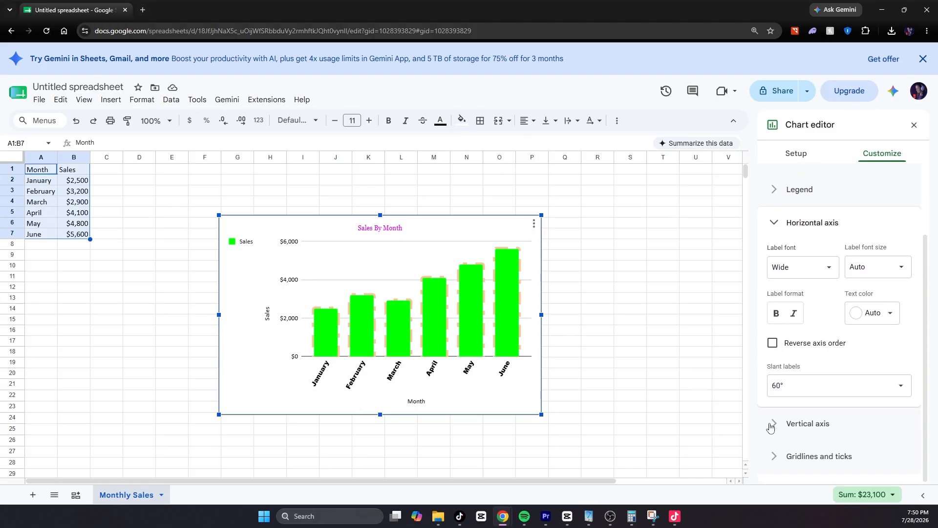
left_click(770, 424)
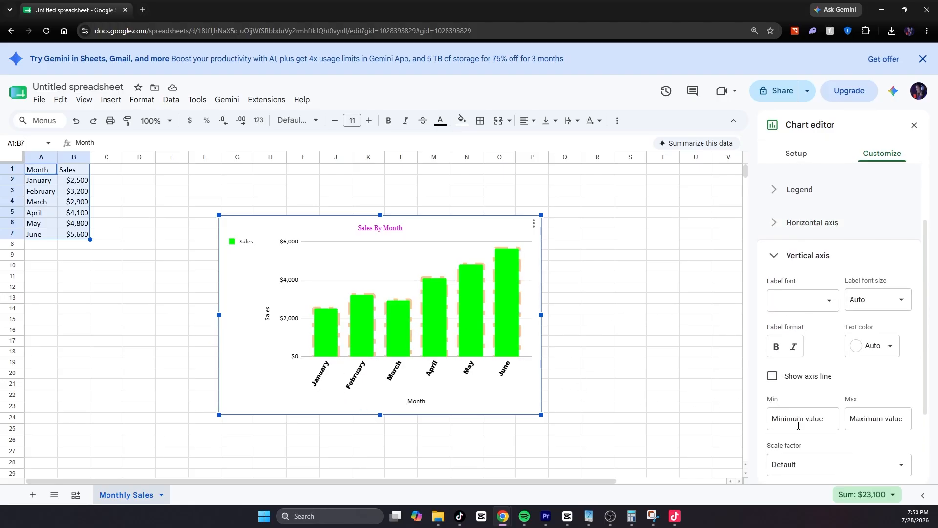
scroll(787, 418, "down", 2)
scroll(791, 424, "down", 1)
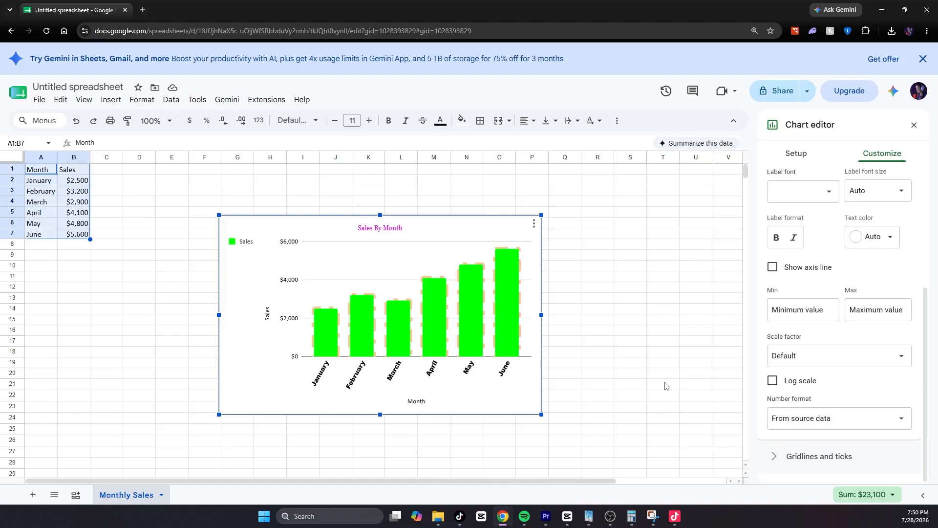
left_click(172, 308)
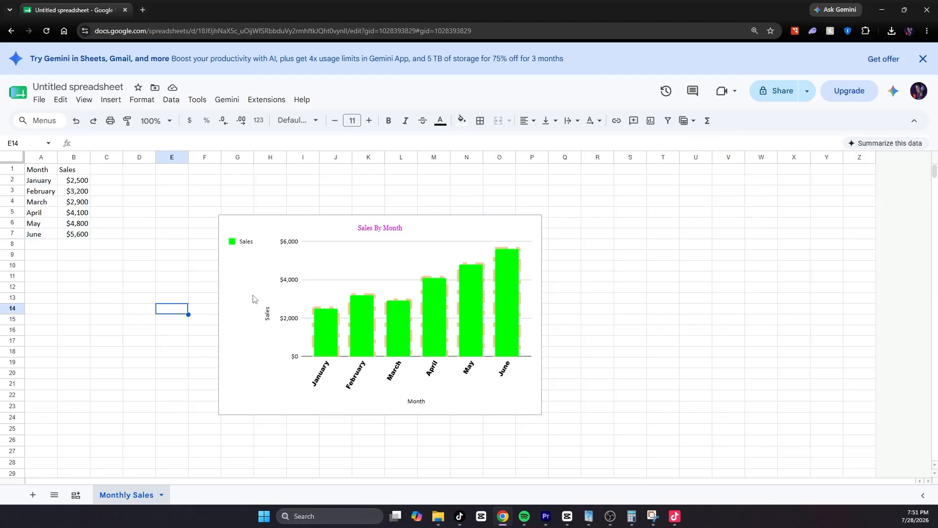
Step: Move the chart up beside the data table so that its upper corner sits in column D, row 1
left_click(233, 292)
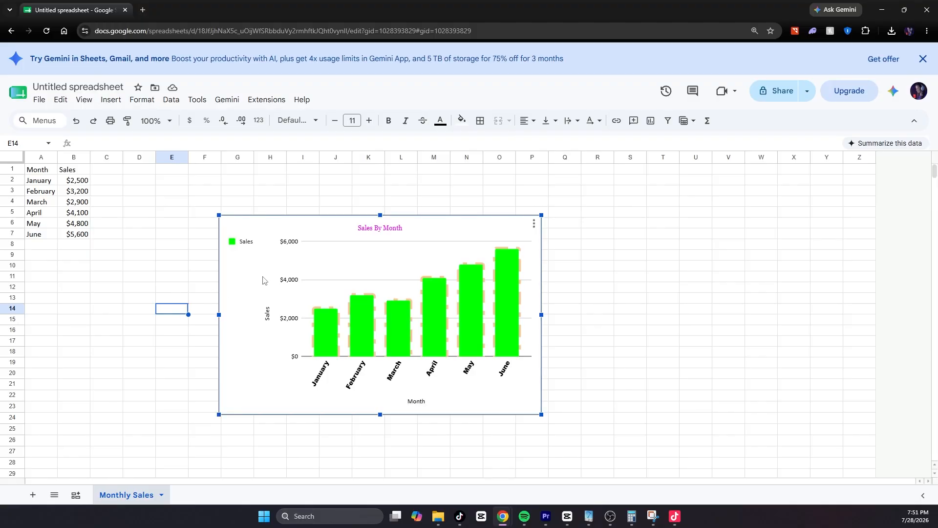
left_click_drag(263, 280, 203, 185)
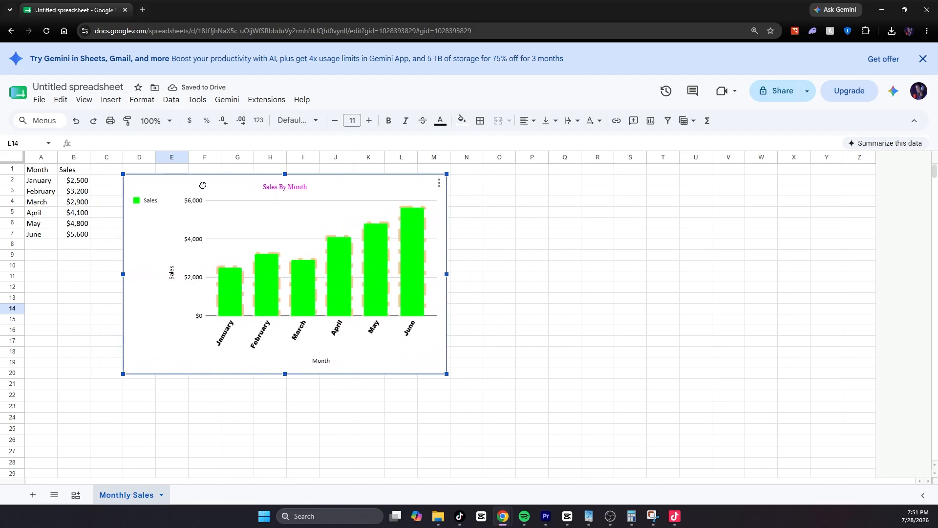
left_click(74, 255)
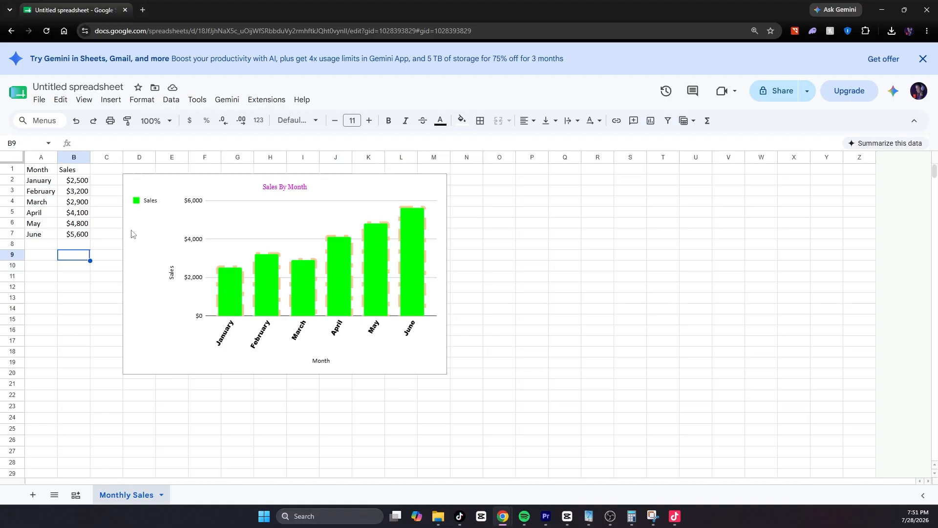
Step: Set February's sales value in cell B3 to 6000
left_click(56, 191)
left_click(80, 197)
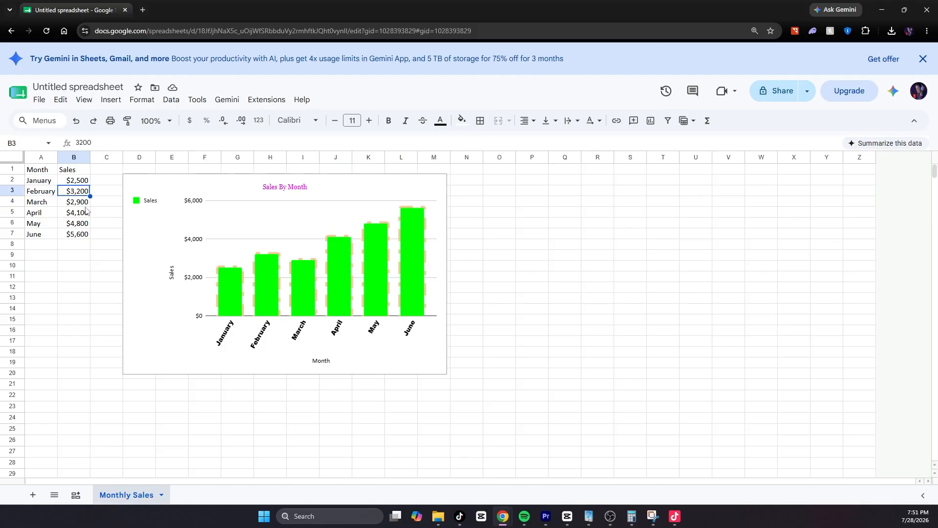
type("6000")
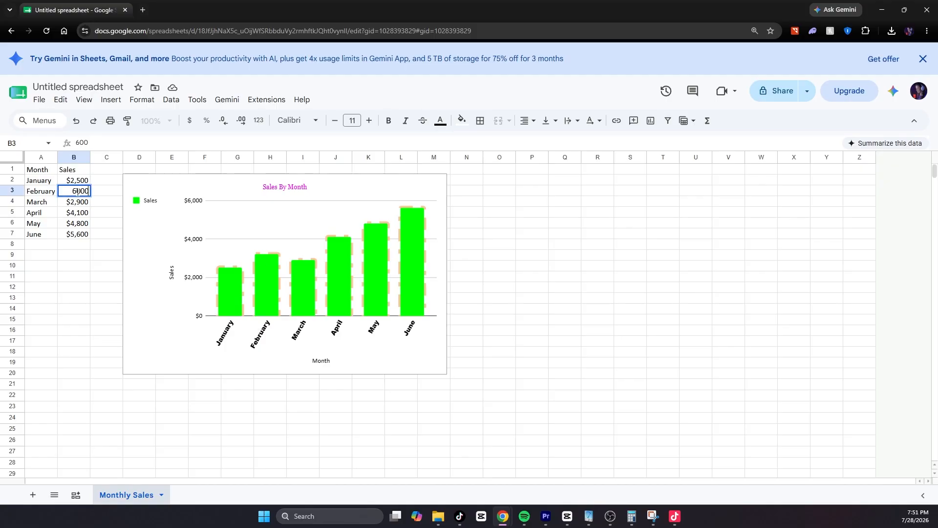
key("Return")
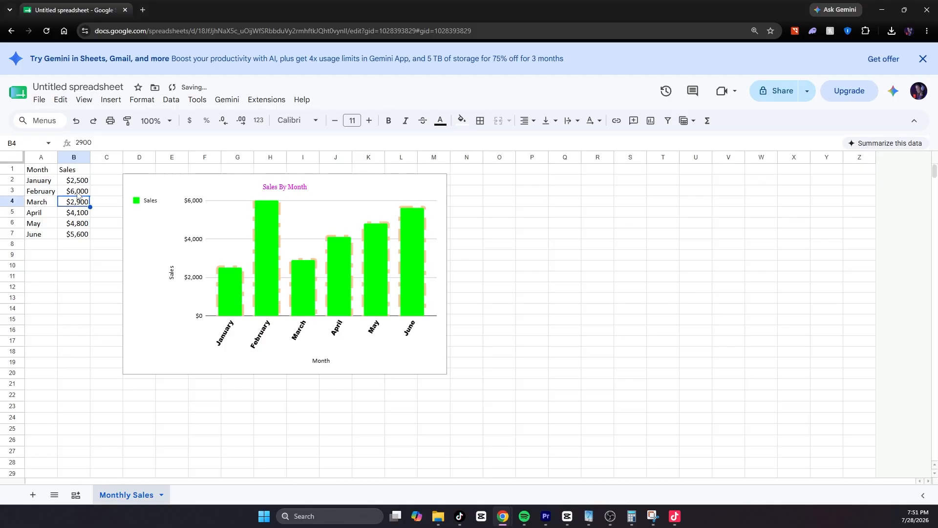
Step: Open the chart's setup to check its data range, and select the empty cell A8 below June
double_click(262, 219)
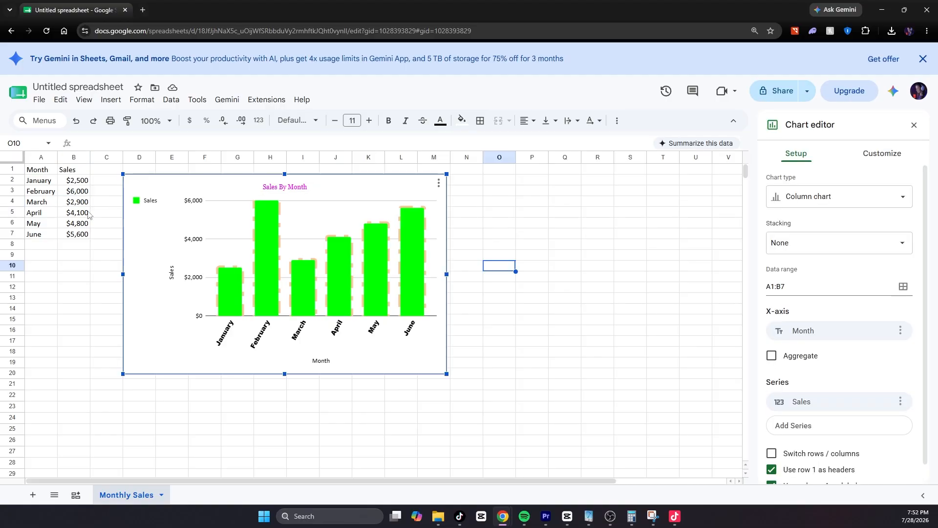
left_click(45, 247)
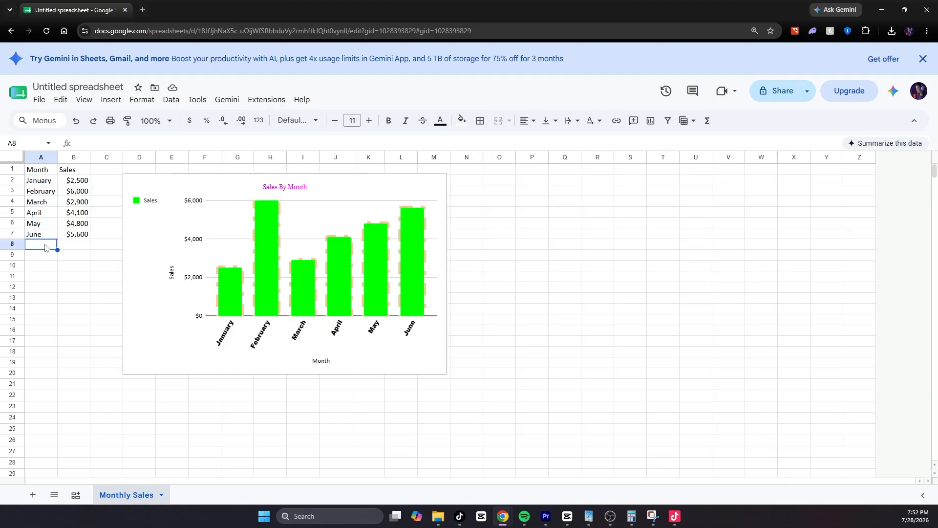
Step: Add July with sales of $7,000 to the data table in cells A8 and B8
type("July")
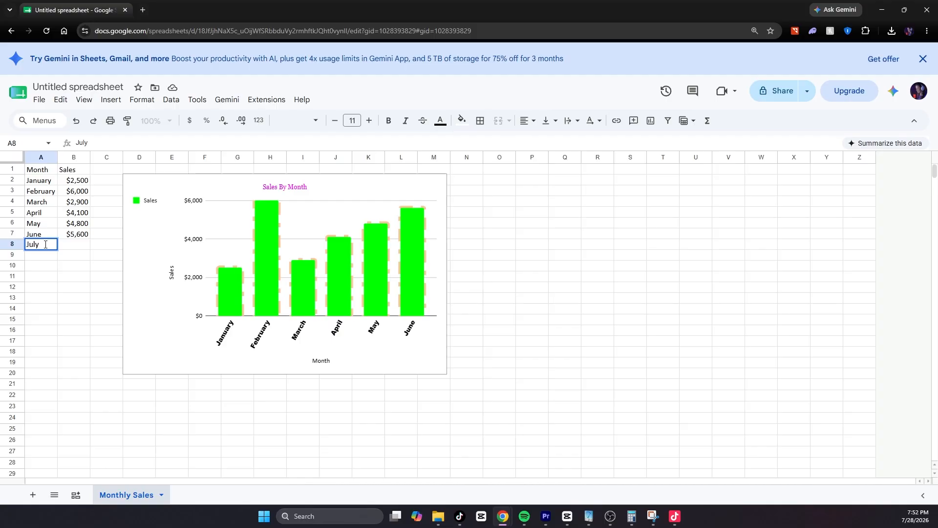
key("Tab")
type("$")
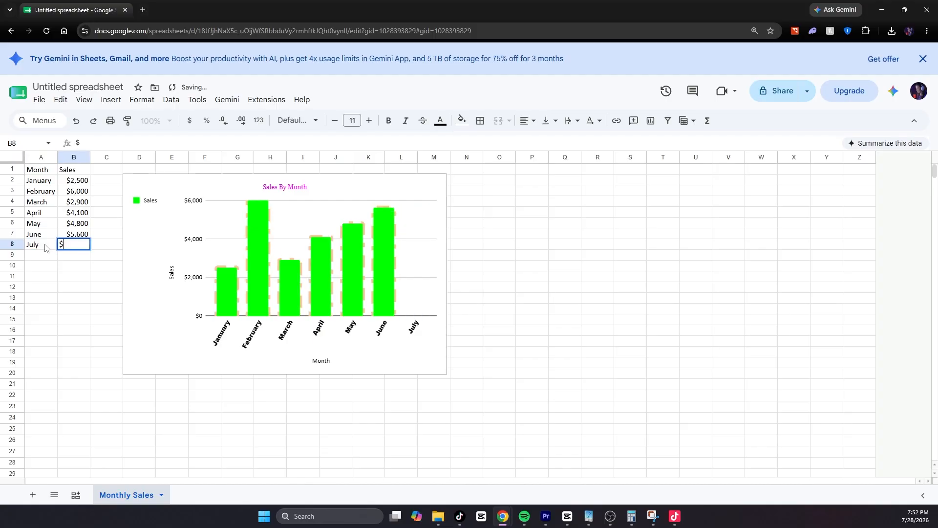
type("7,000")
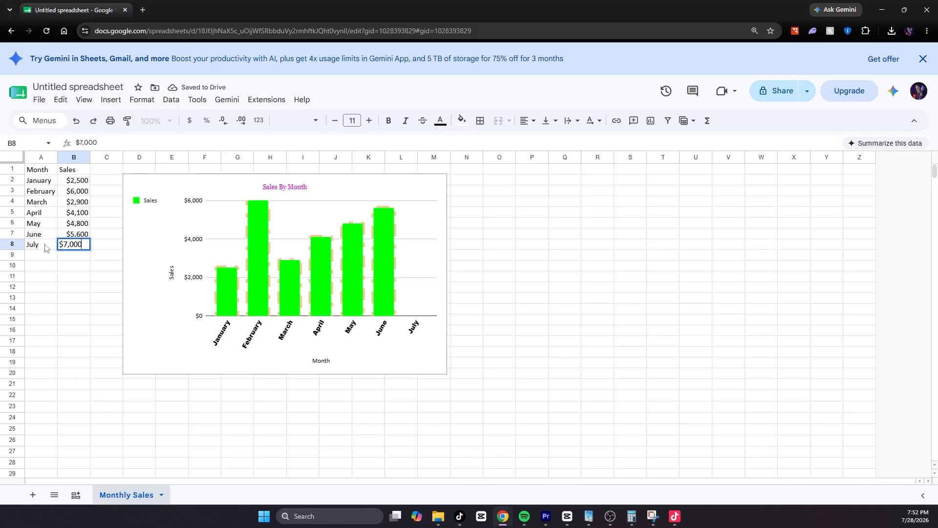
left_click(45, 248)
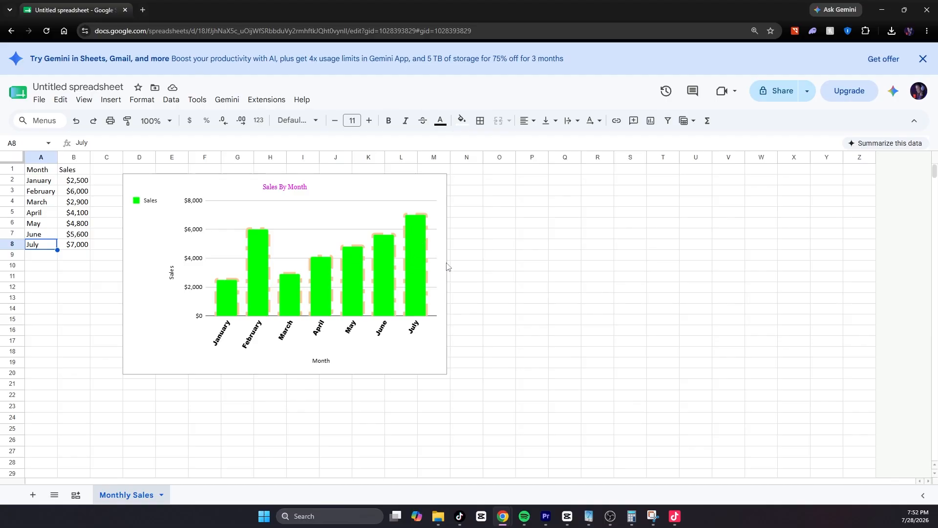
left_click(60, 248)
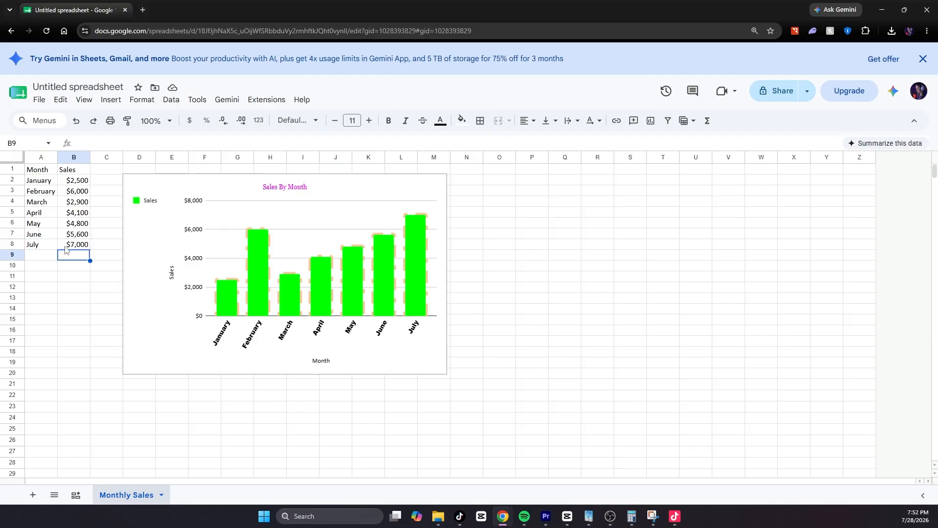
left_click(32, 249)
Step: Turn on data labels for the chart's Sales series
left_click(197, 232)
double_click(161, 232)
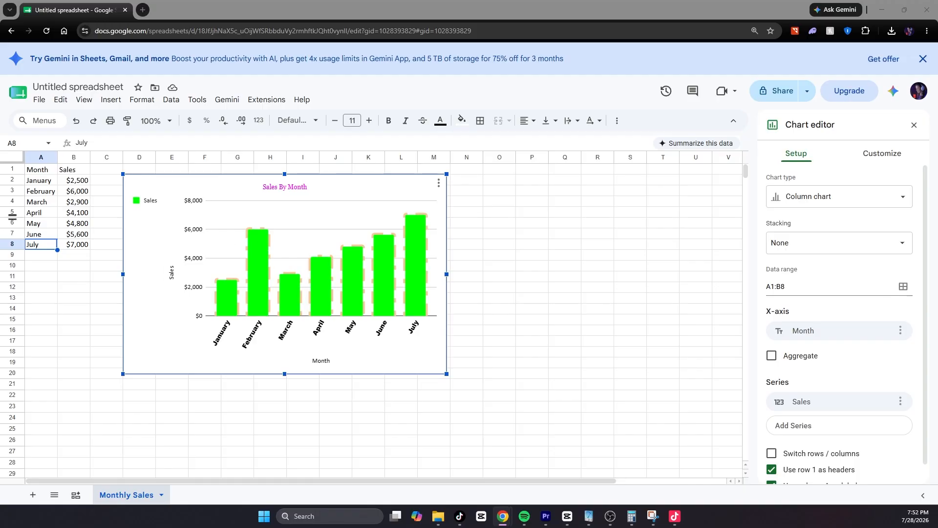
left_click(875, 153)
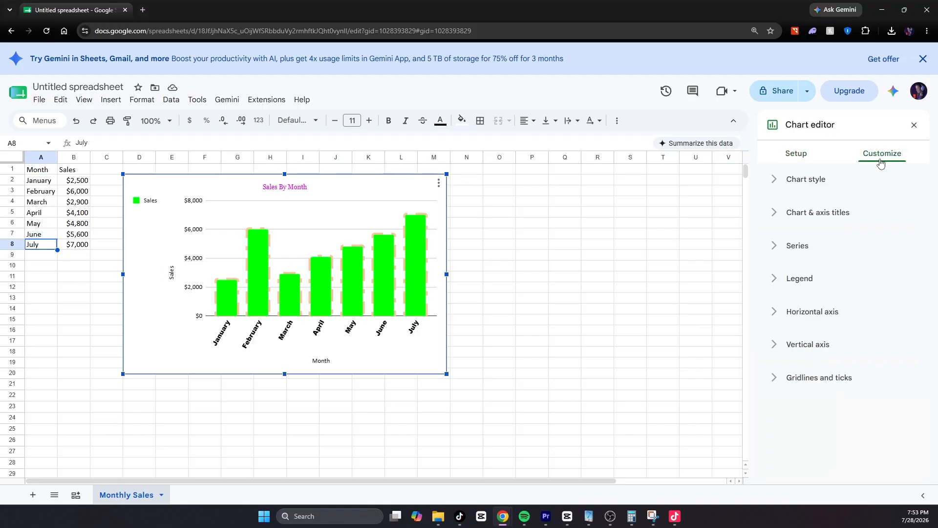
left_click(775, 246)
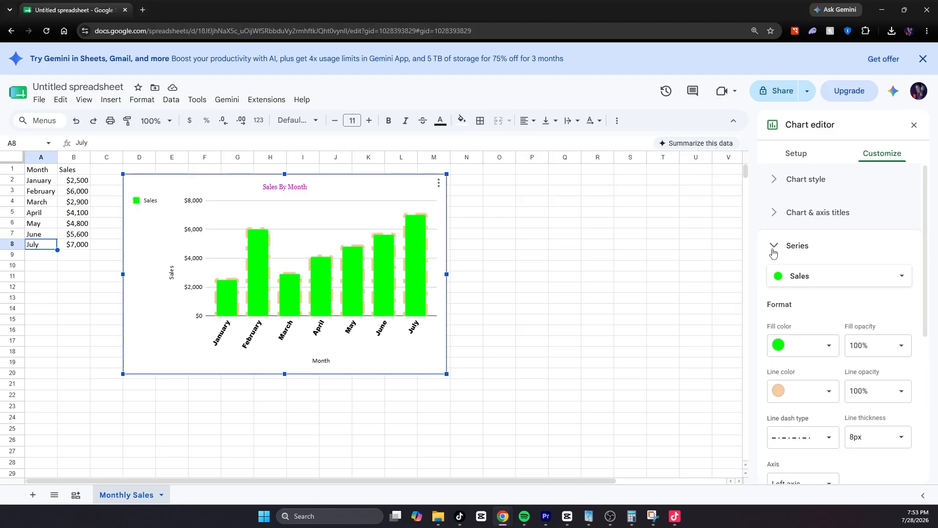
scroll(776, 247, "down", 3)
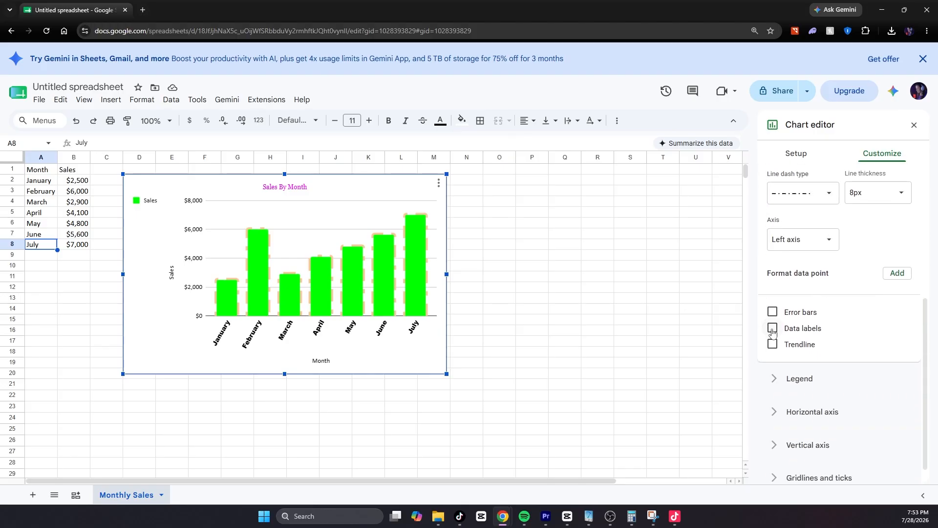
left_click(774, 330)
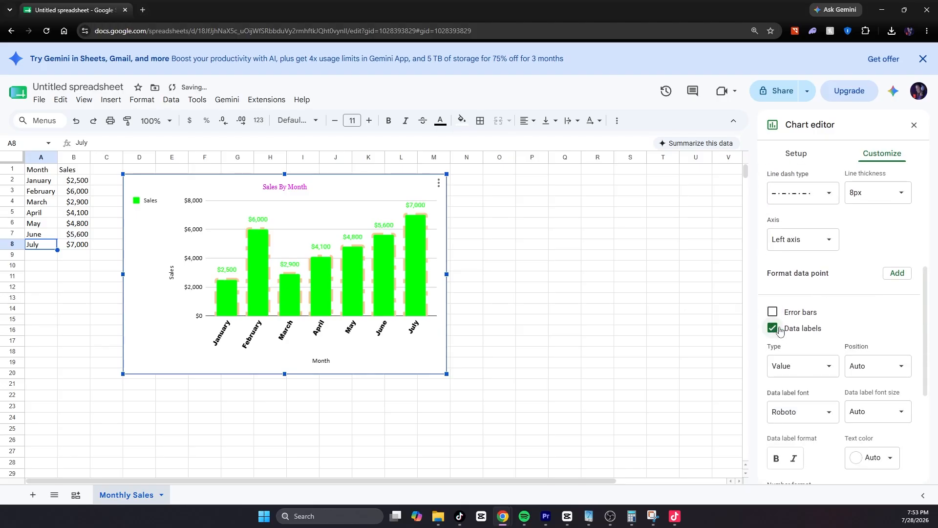
scroll(777, 331, "down", 2)
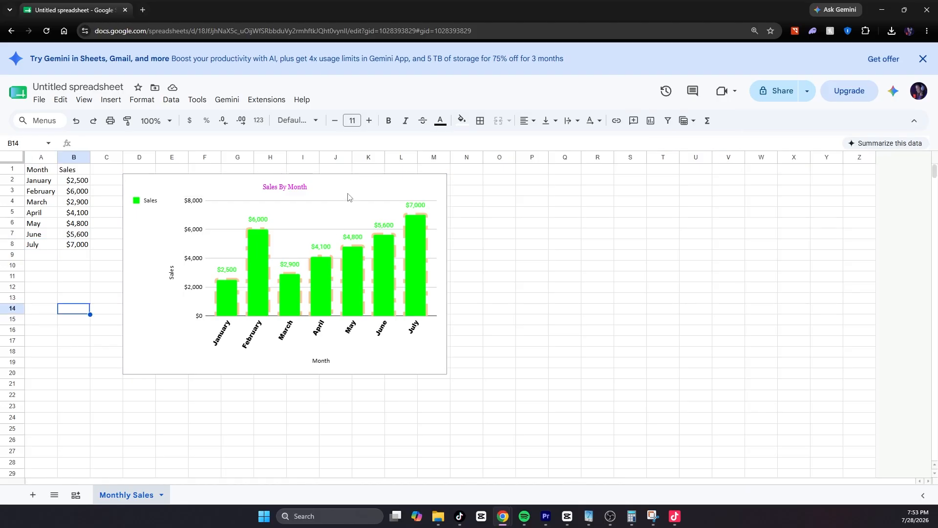
Step: Download the chart as a PNG image
left_click(367, 197)
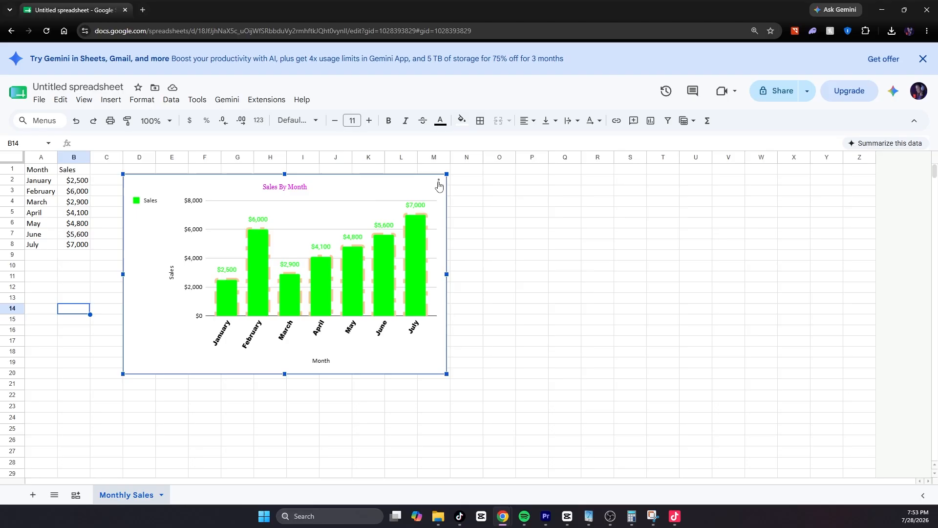
left_click(438, 183)
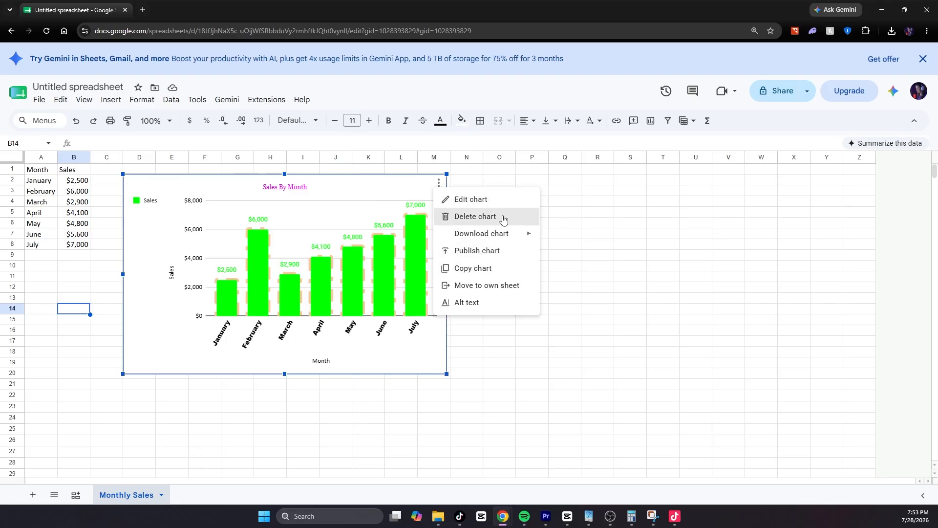
mouse_move(507, 238)
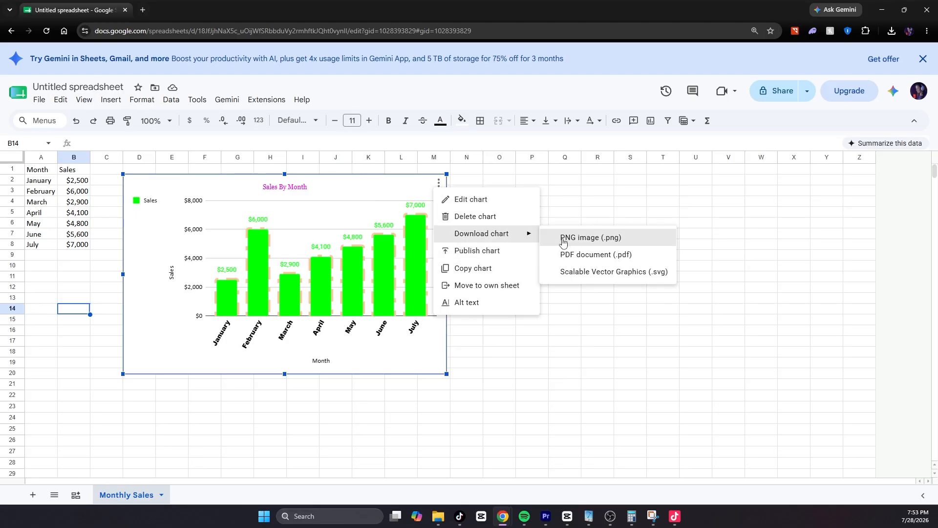
left_click(642, 241)
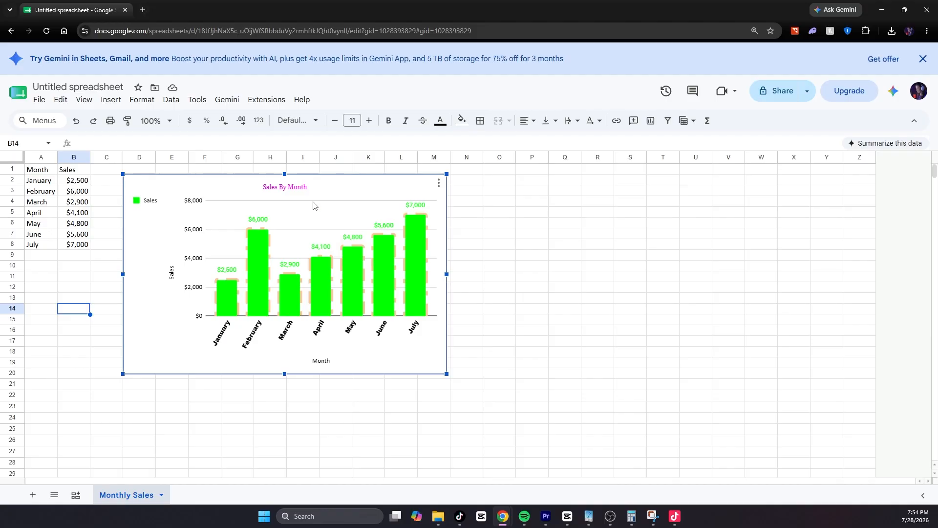
left_click(77, 192)
left_click(34, 171)
left_click_drag(34, 172, 73, 245)
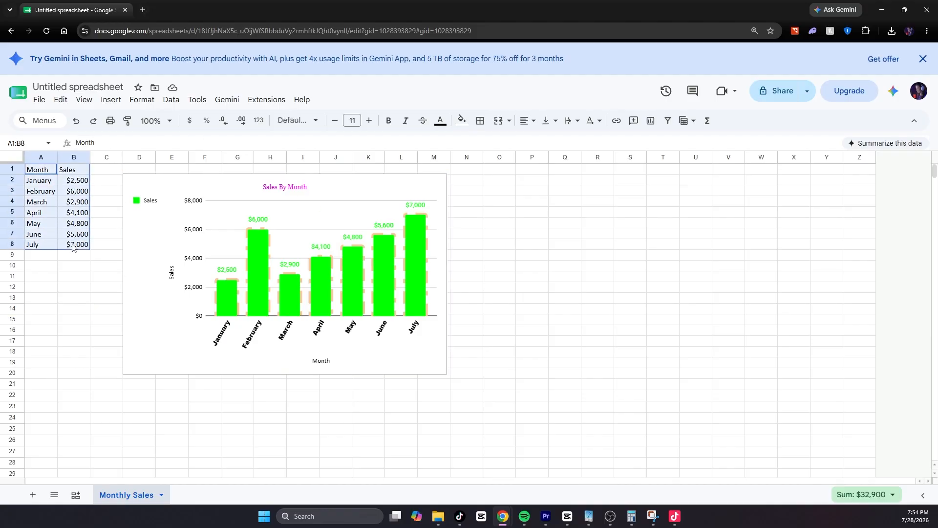
left_click(47, 170)
left_click(80, 191)
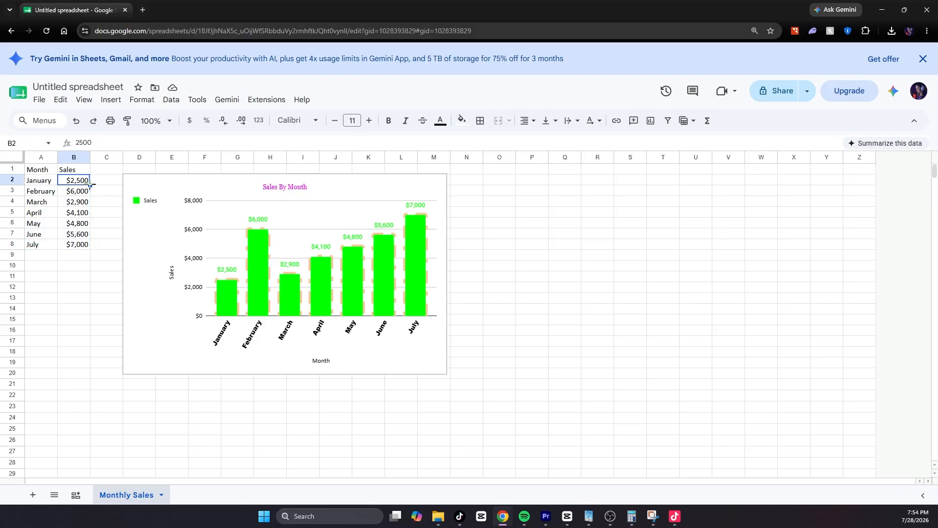
left_click(99, 203)
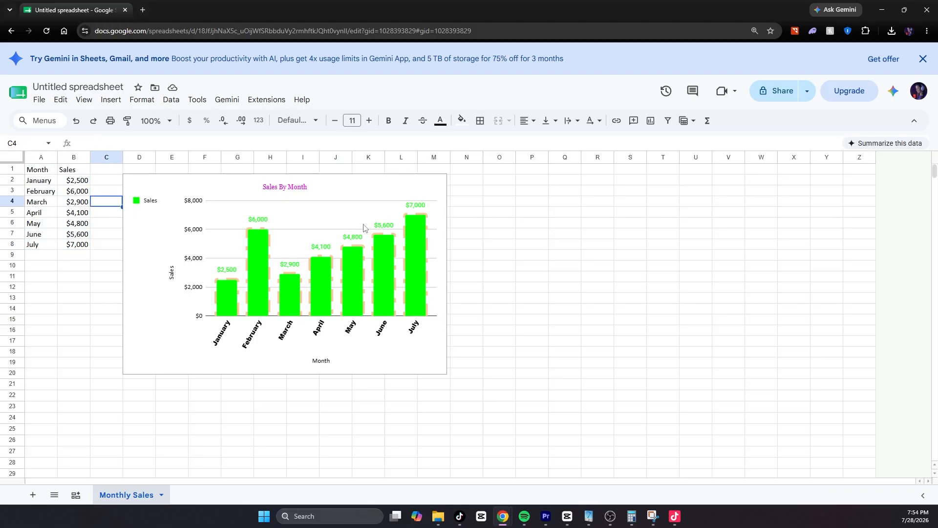
left_click(111, 254)
left_click(82, 183)
left_click_drag(82, 184, 73, 247)
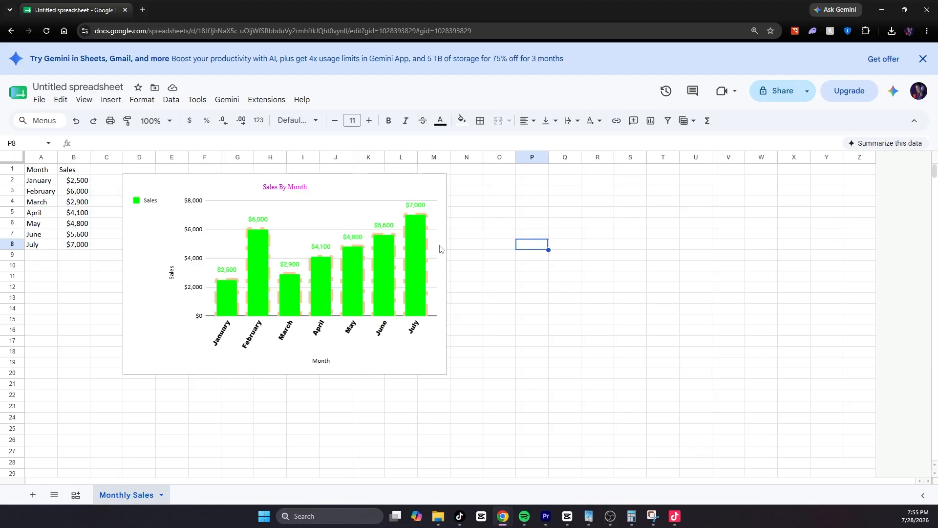